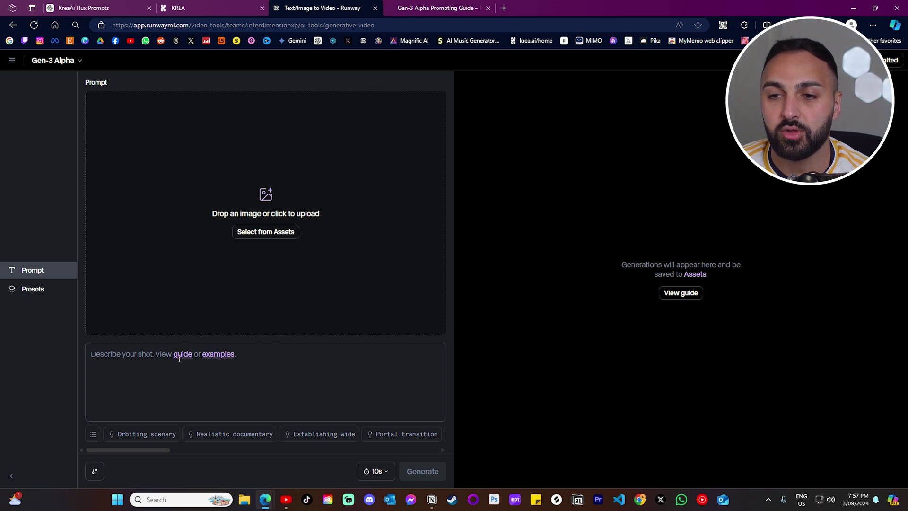
Step: Open the Gen-3 Alpha Prompting Guide and select its opening paragraphs on prompt structure
left_click(423, 8)
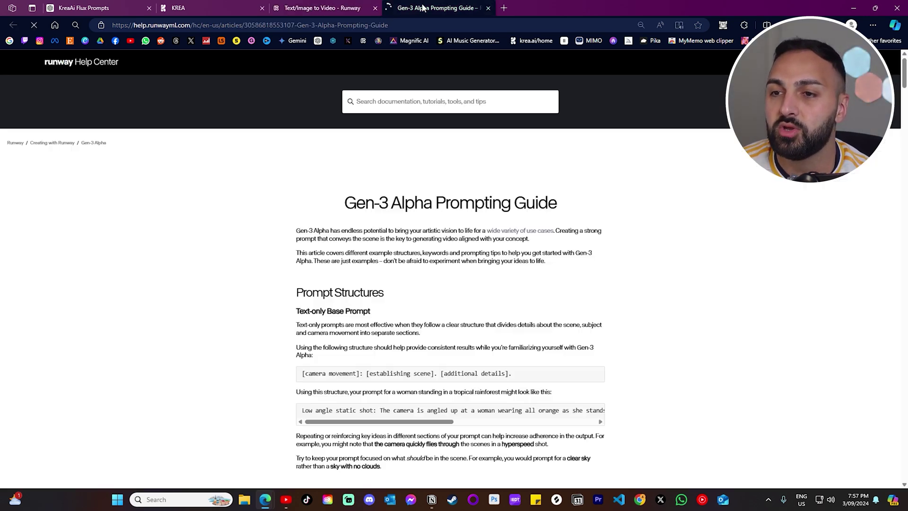
left_click_drag(295, 232, 345, 300)
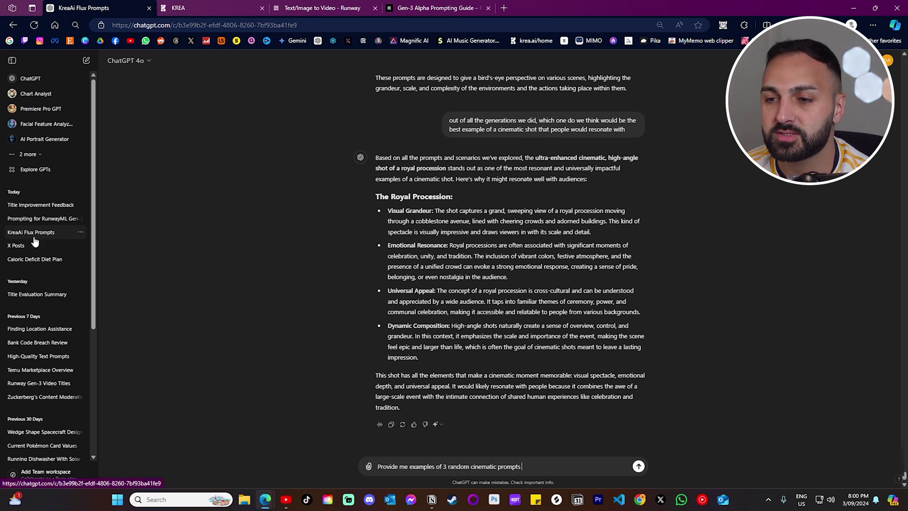
Step: Ask ChatGPT for 3 random cinematic prompts, then send 'I want you to ultra enhance the prompt'
left_click_drag(500, 470, 402, 474)
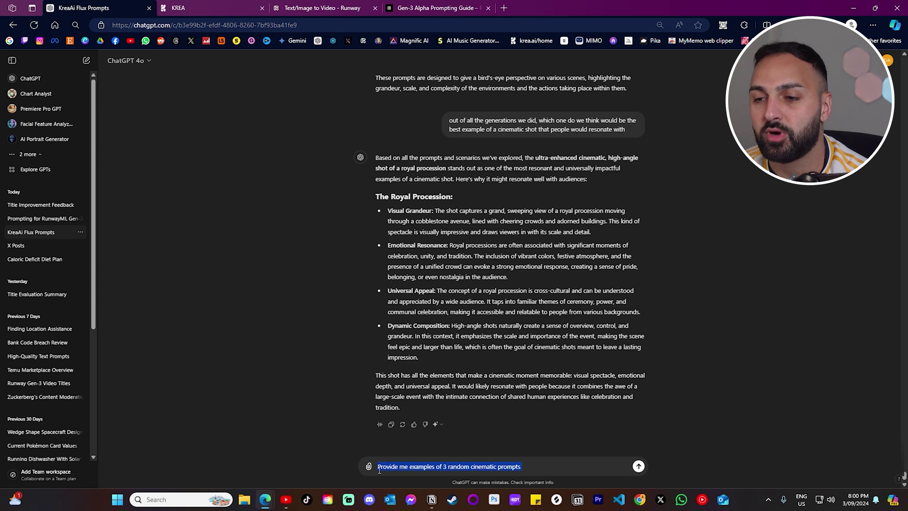
left_click(379, 470)
left_click(636, 467)
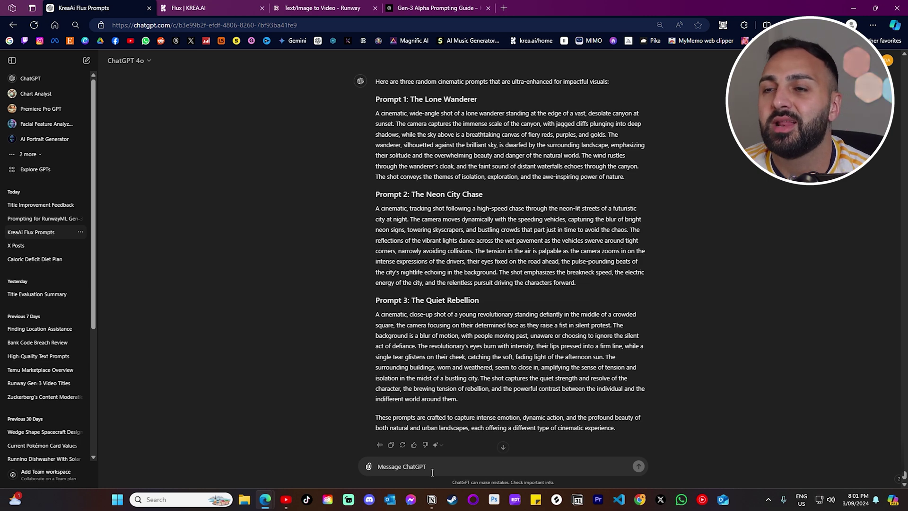
type("I want you to ultra enhance the prompt")
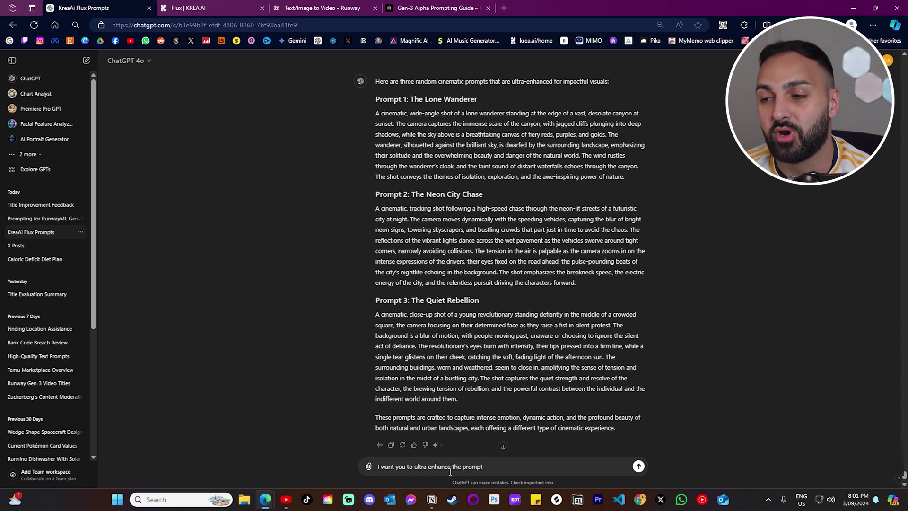
left_click(638, 467)
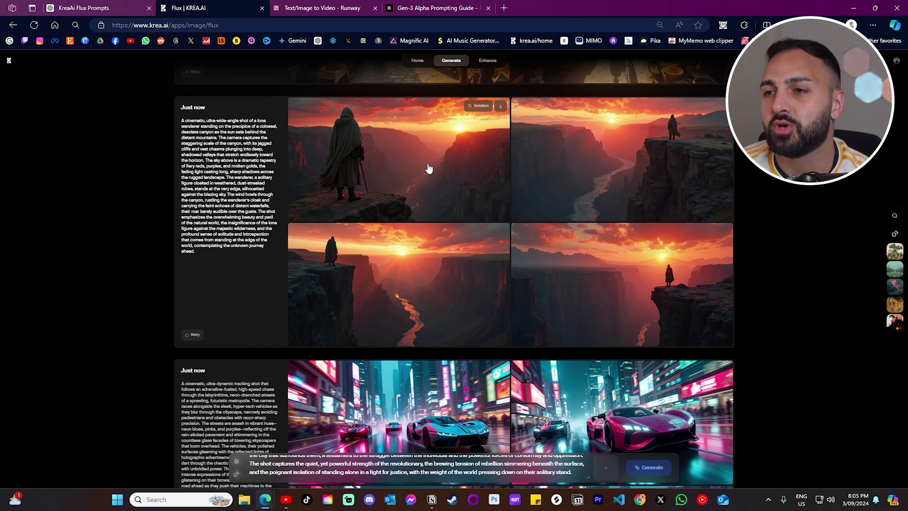
Step: Preview the canyon wanderer and neon car chase image sets in the enlarged viewer
left_click(403, 162)
key("Right")
key("Right")
key("Right")
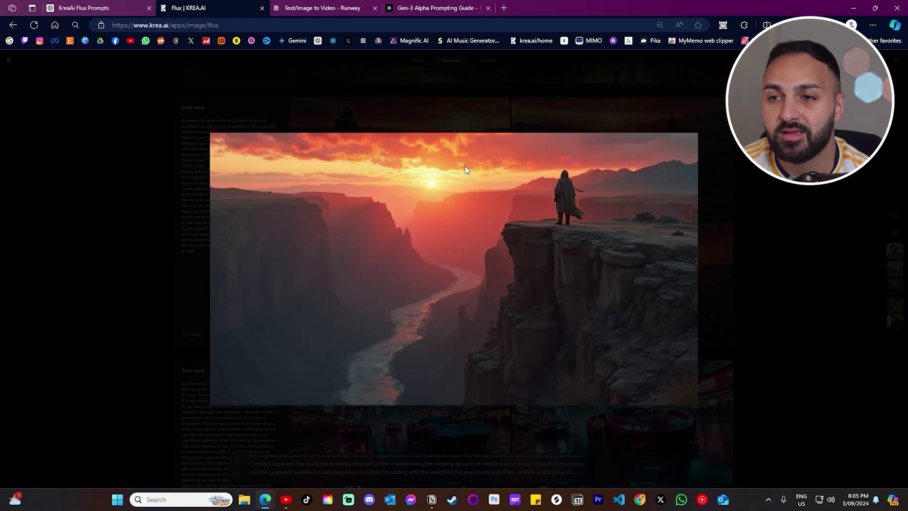
left_click(464, 166)
scroll(426, 166, "down", 5)
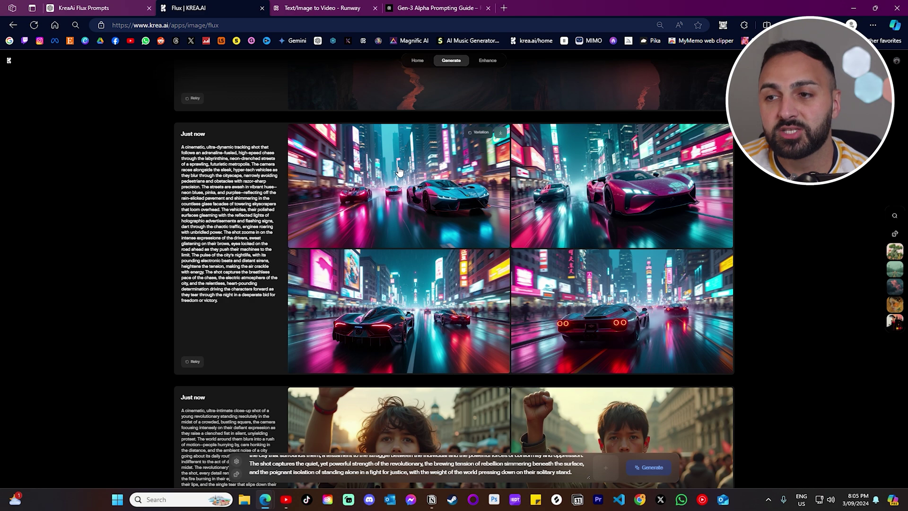
left_click(399, 166)
key("Right")
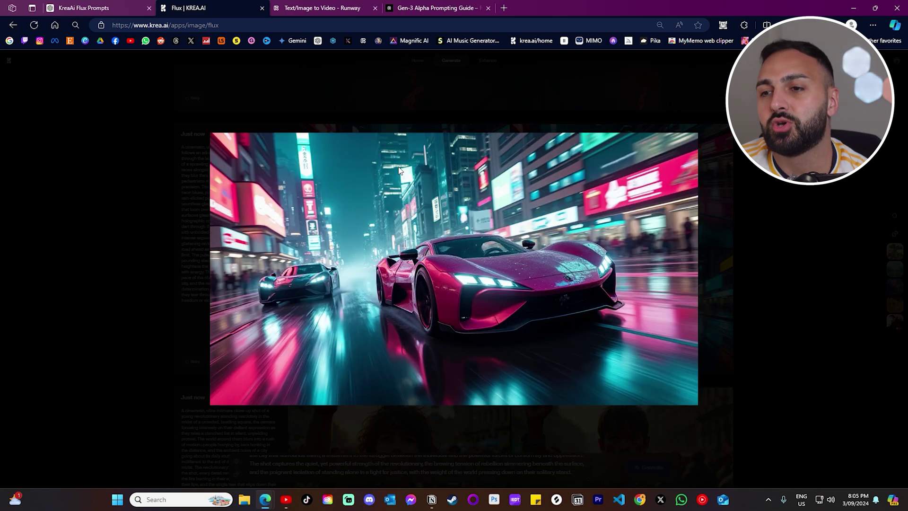
key("Right")
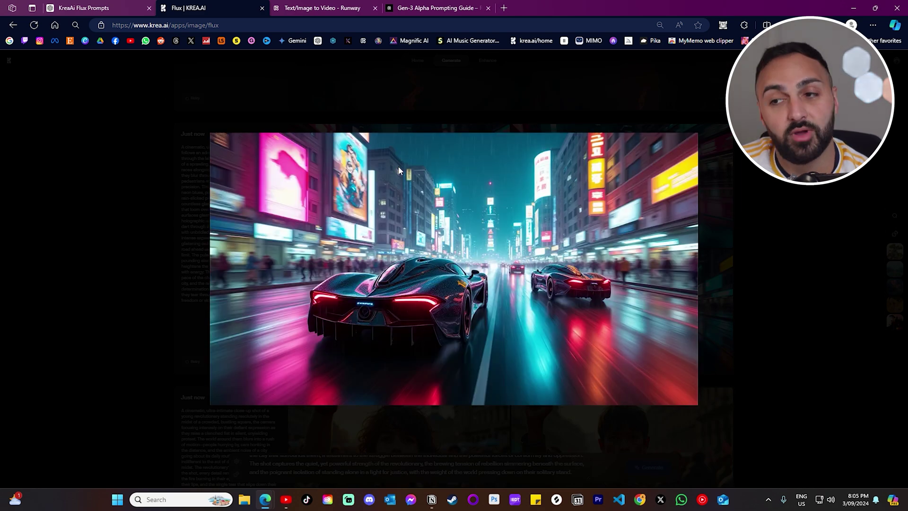
key("Right")
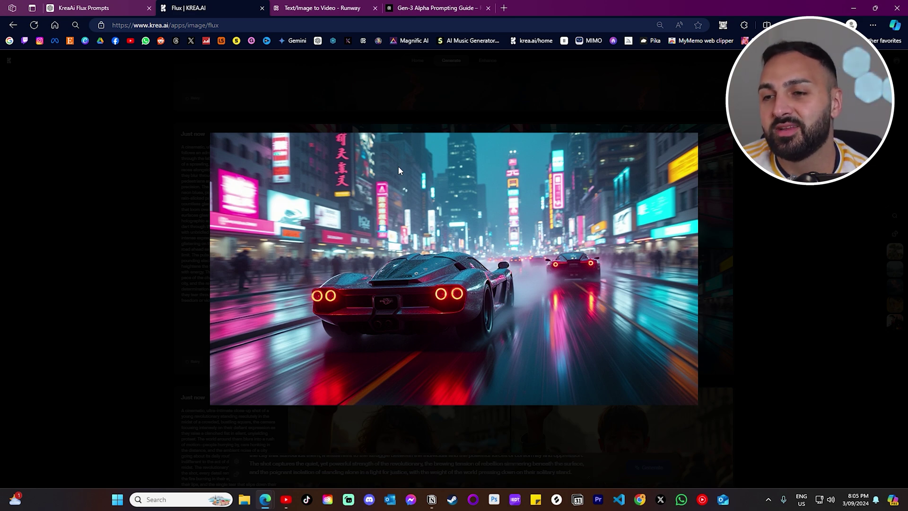
key("Right")
left_click(122, 268)
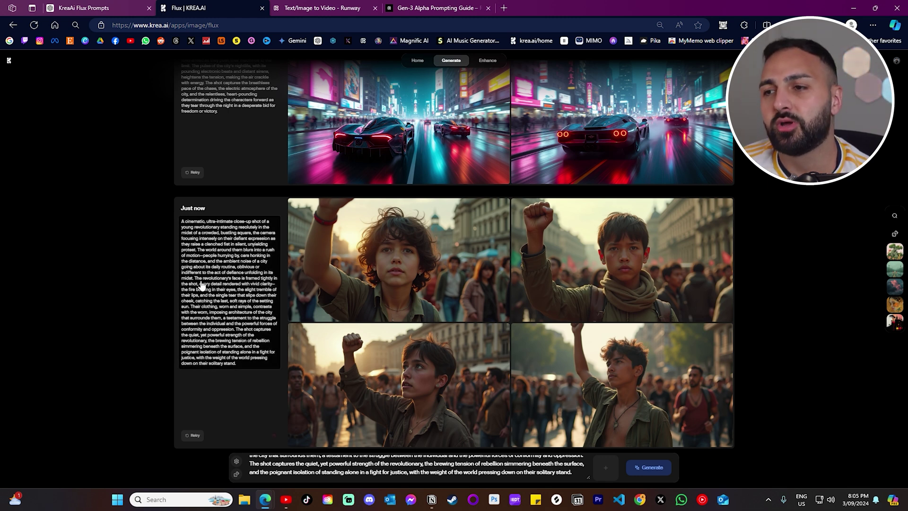
Step: Review the protester images, download the chosen neon car image, and go to Krea's Enhancer
left_click(361, 262)
key("Right")
key("Right")
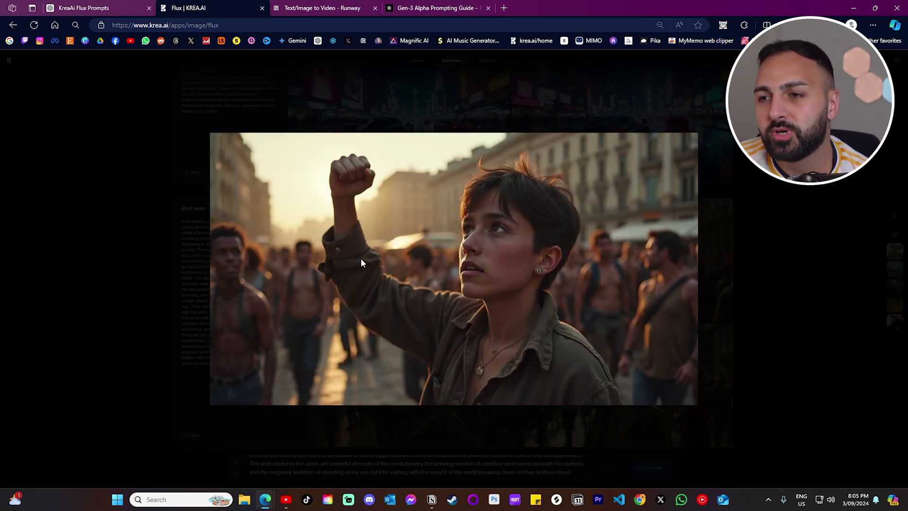
key("Escape")
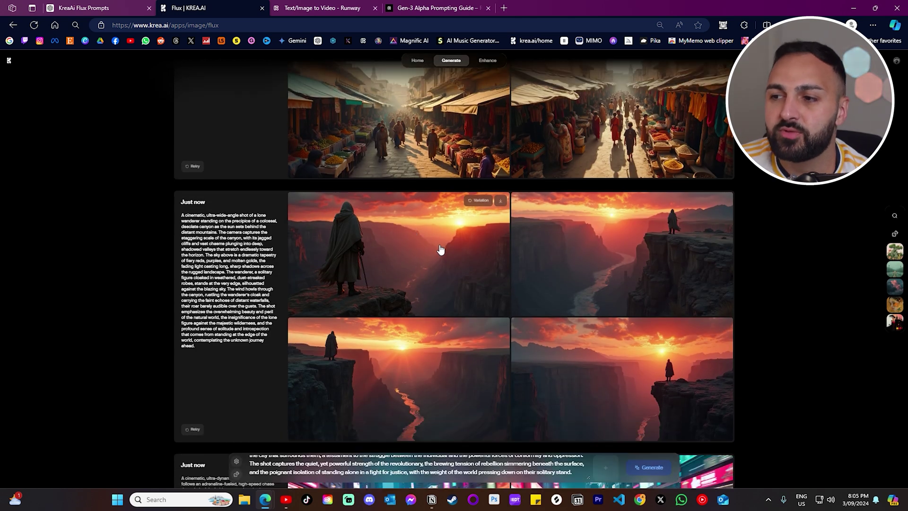
scroll(501, 206, "down", 7)
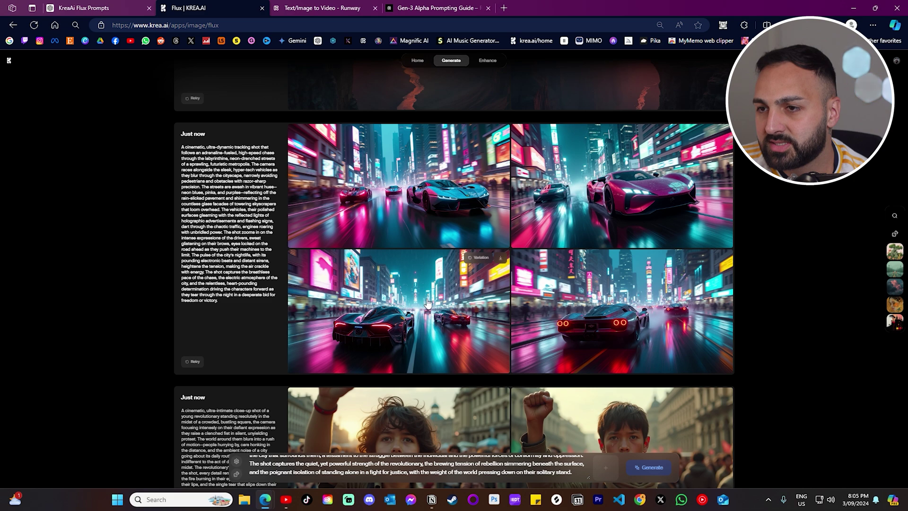
left_click(500, 258)
scroll(496, 264, "down", 4)
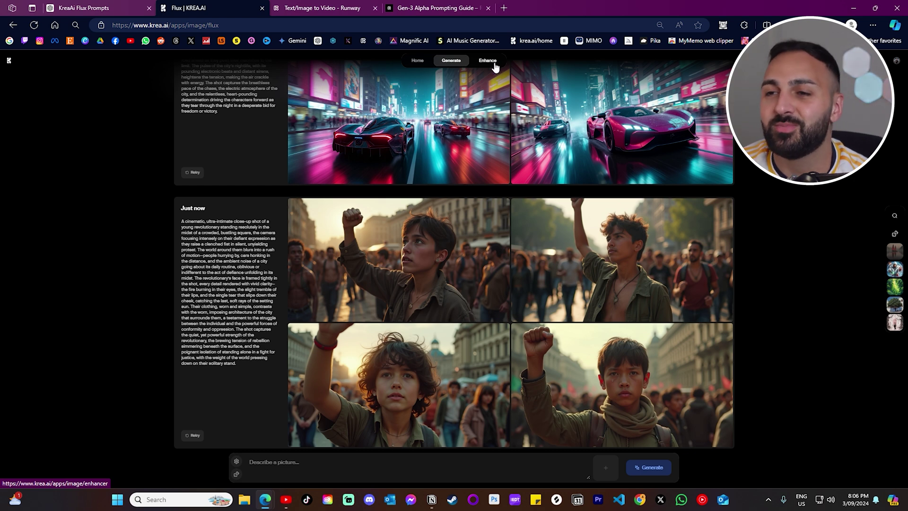
left_click(495, 65)
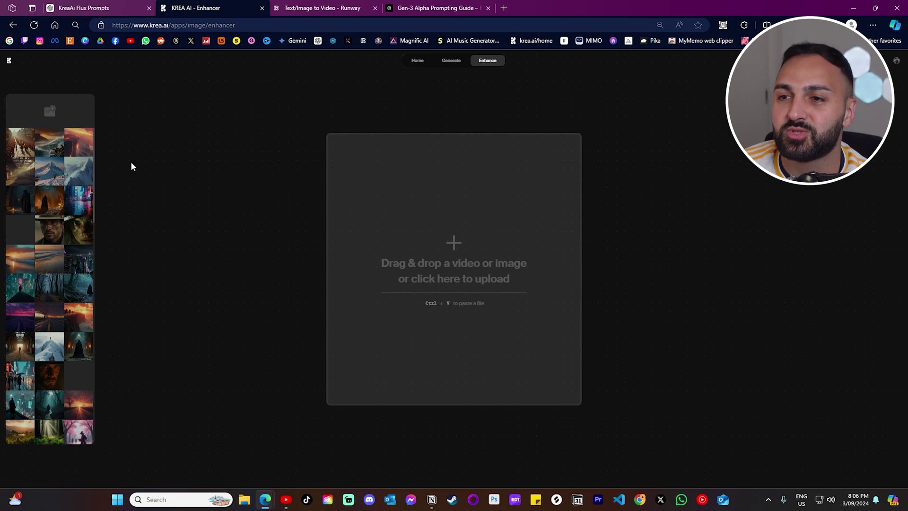
Step: Upload images from Downloads to the Enhancer and slide-compare the 2x-upscaled canyon and car images against the originals
left_click(65, 117)
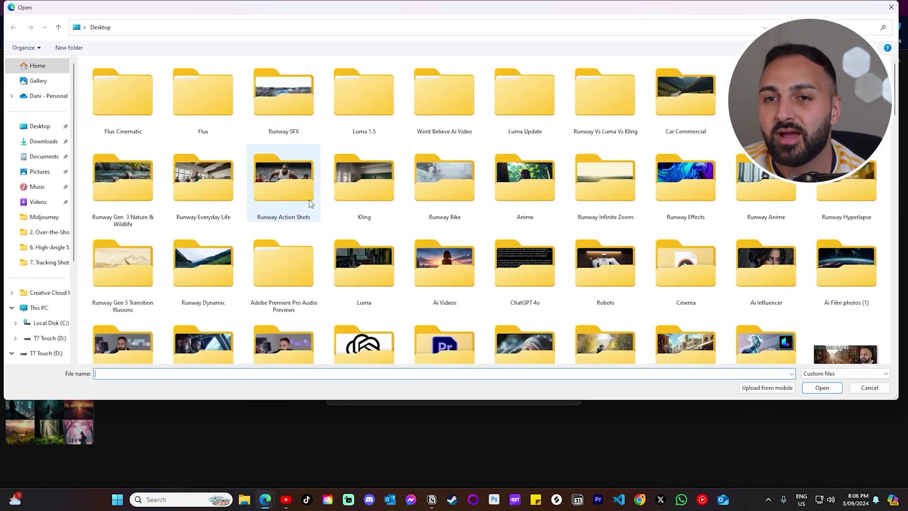
left_click(43, 143)
double_click(412, 174)
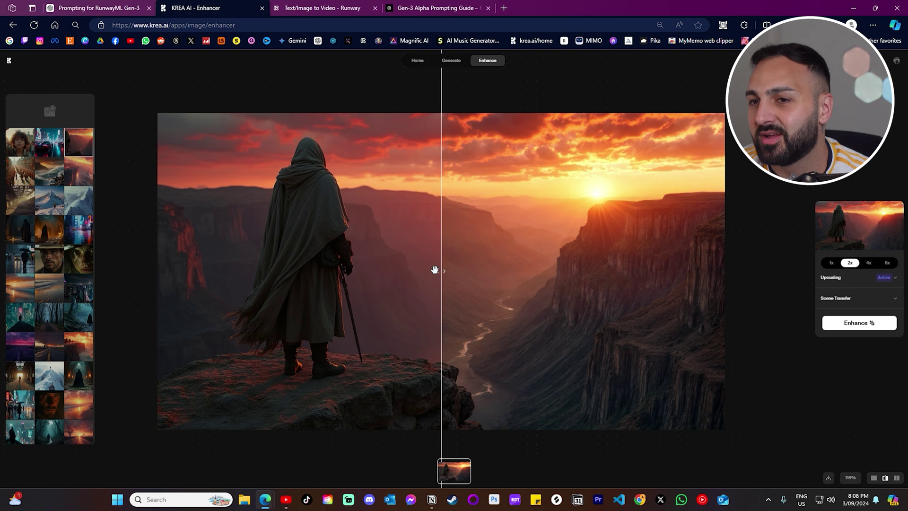
left_click_drag(441, 272, 154, 308)
left_click(49, 142)
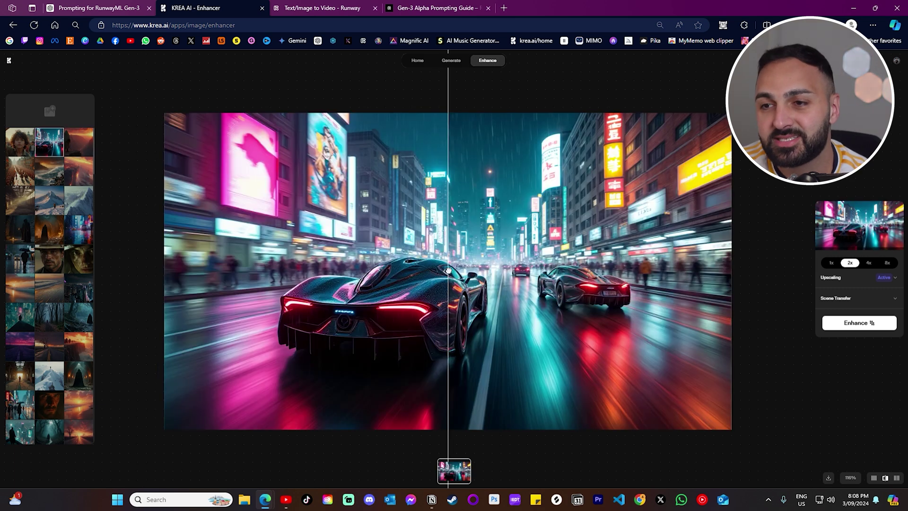
left_click_drag(450, 272, 141, 266)
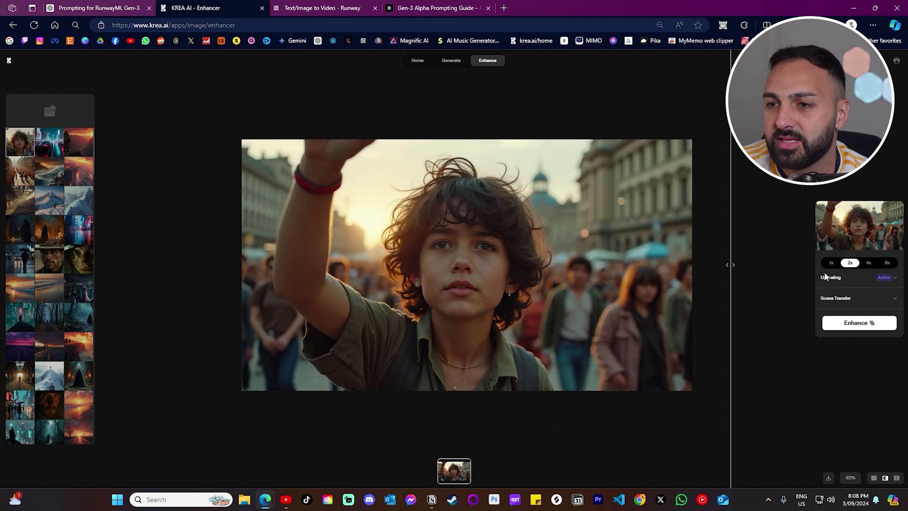
left_click_drag(730, 264, 227, 264)
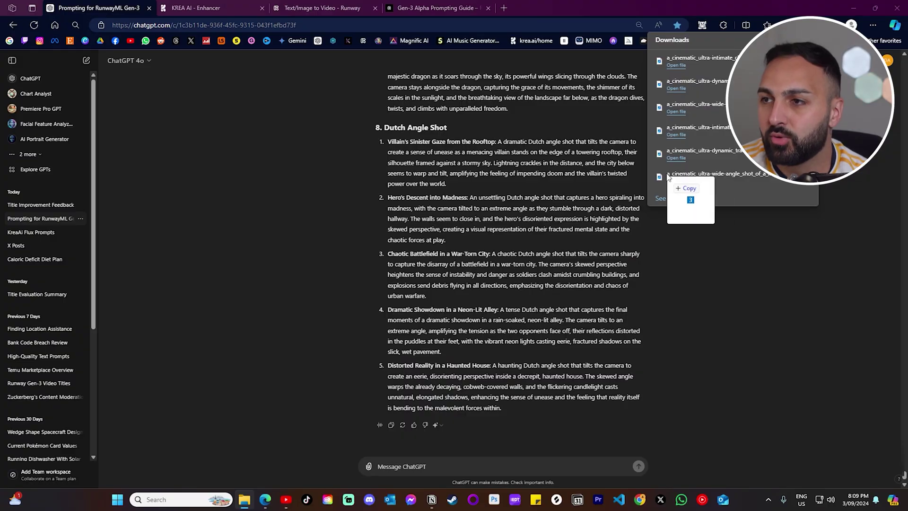
Step: Attach the three upscaled images and paste the close-up, tracking shot, ultra-wide shot prompt request
left_click_drag(675, 179, 399, 453)
type("Provide me cinematic Prompt for all 3 images.   First Image is a close up Second Image Tracking Shot Third Image is Ultra Wide Shot")
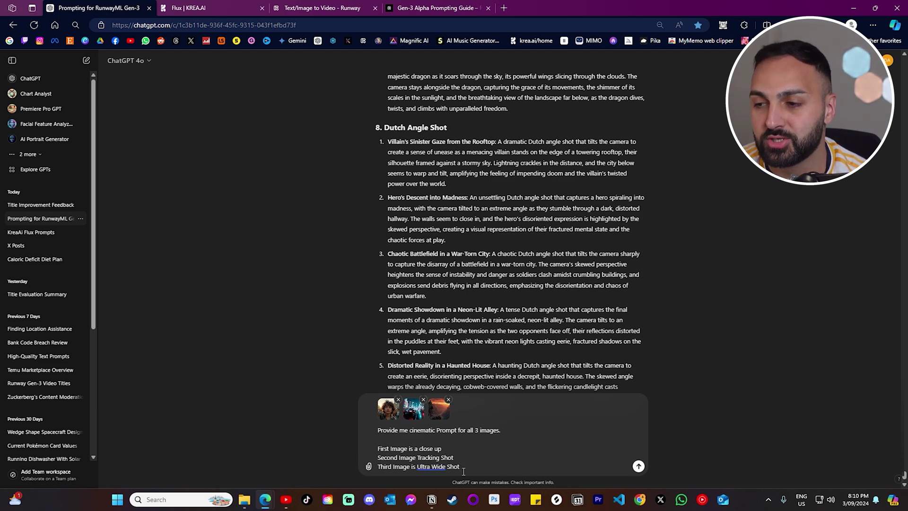
Step: Send the shot-type request and take ChatGPT's Close-Up Shot prompt over to Runway
key("Return")
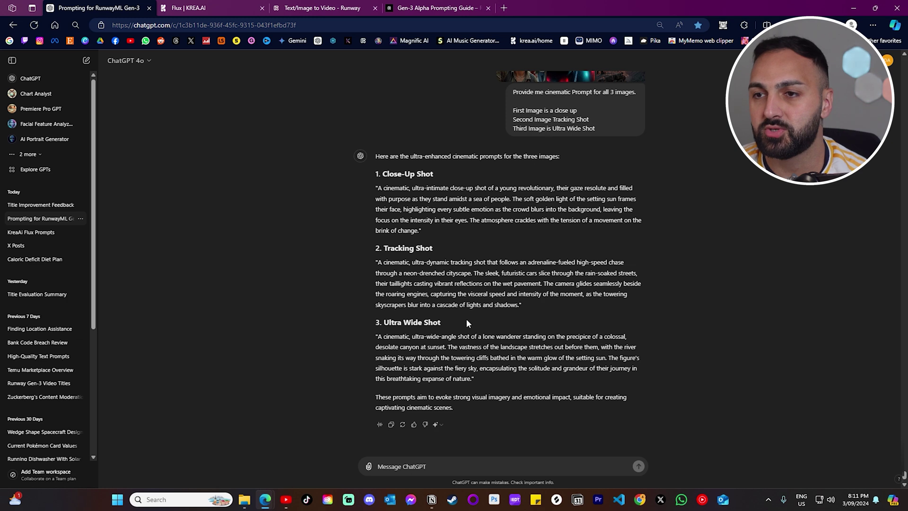
left_click_drag(381, 196, 410, 229)
key("ctrl+c")
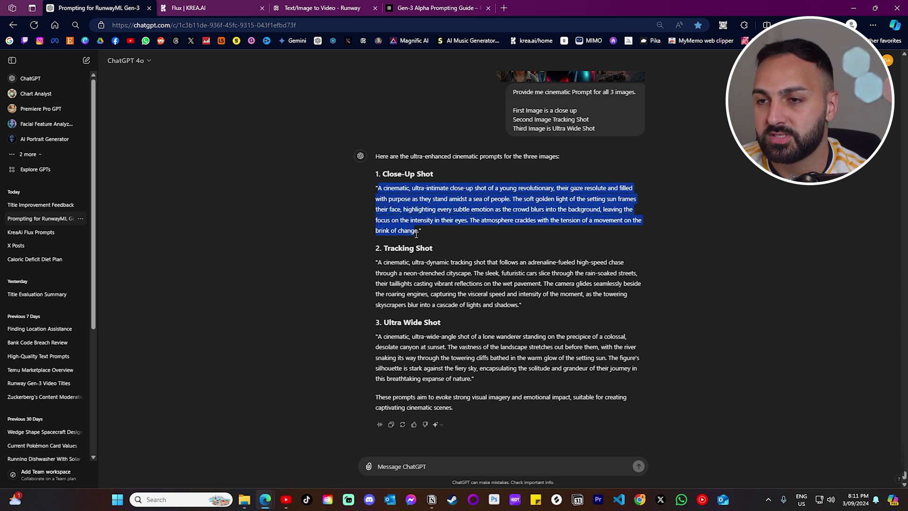
left_click(313, 9)
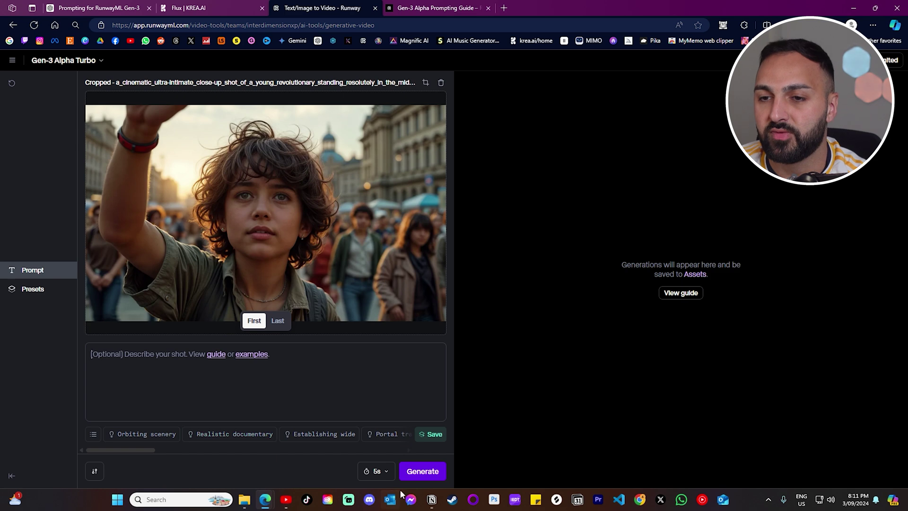
Step: Paste the close-up prompt, generate the 5-second Turbo video, and play the protester and car-chase results
key("ctrl+v")
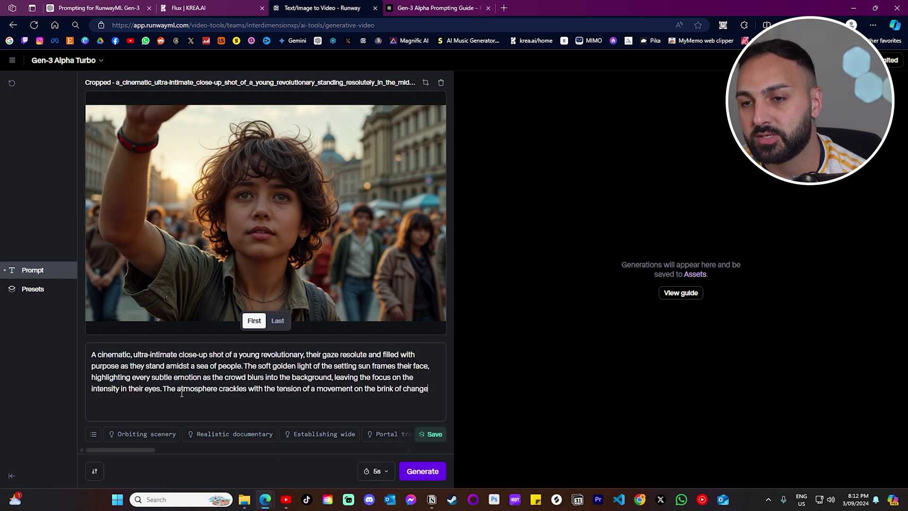
left_click(426, 472)
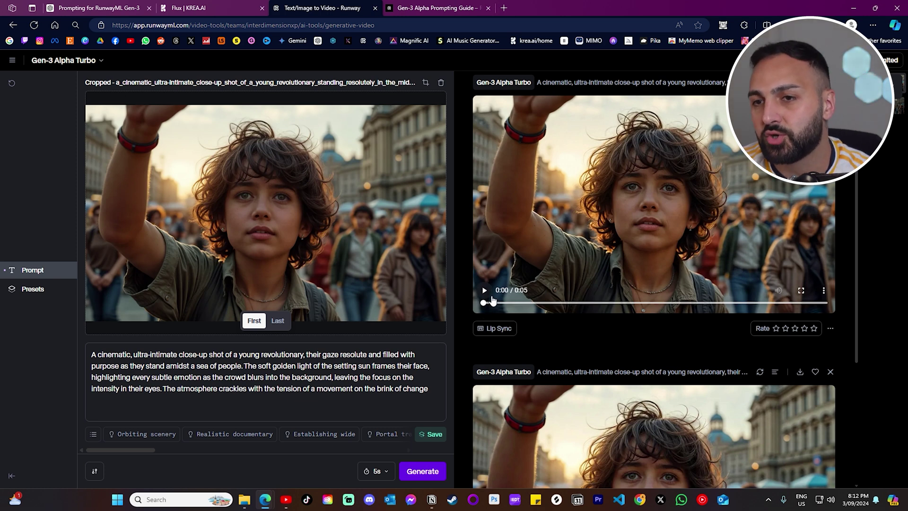
left_click(485, 290)
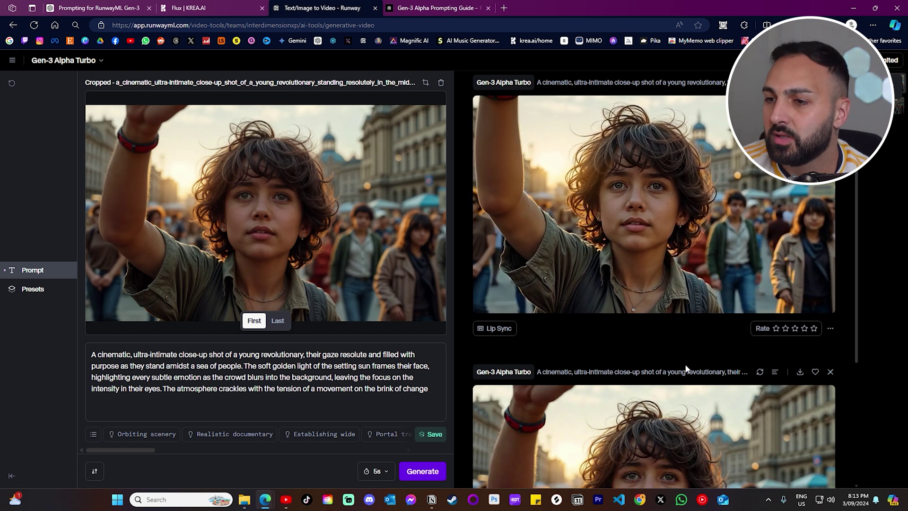
scroll(683, 352, "down", 4)
left_click(487, 406)
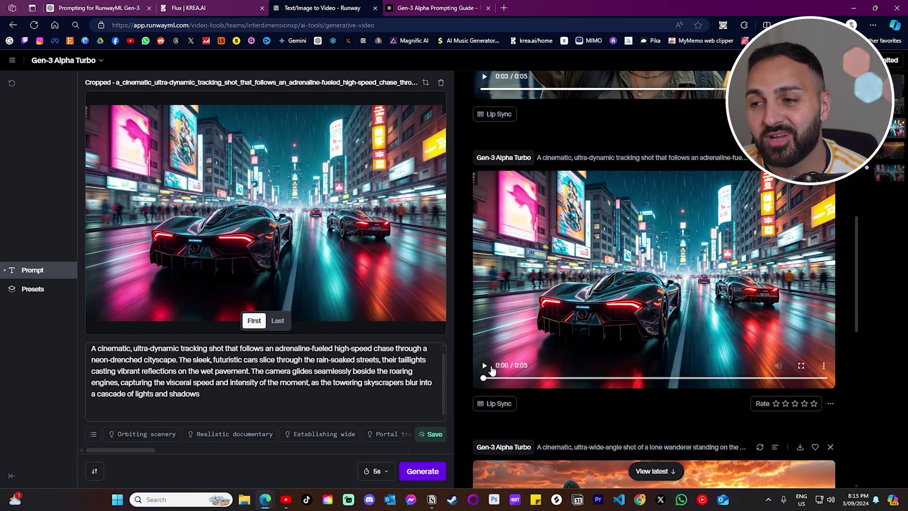
Step: Play the finished neon car chase video and the ultra-wide canyon wanderer clip
left_click(493, 370)
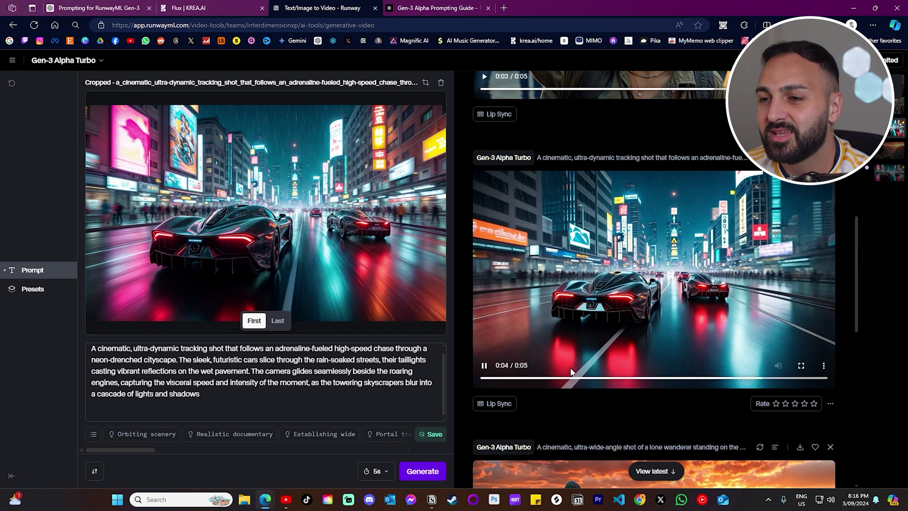
scroll(501, 374, "down", 5)
left_click(485, 372)
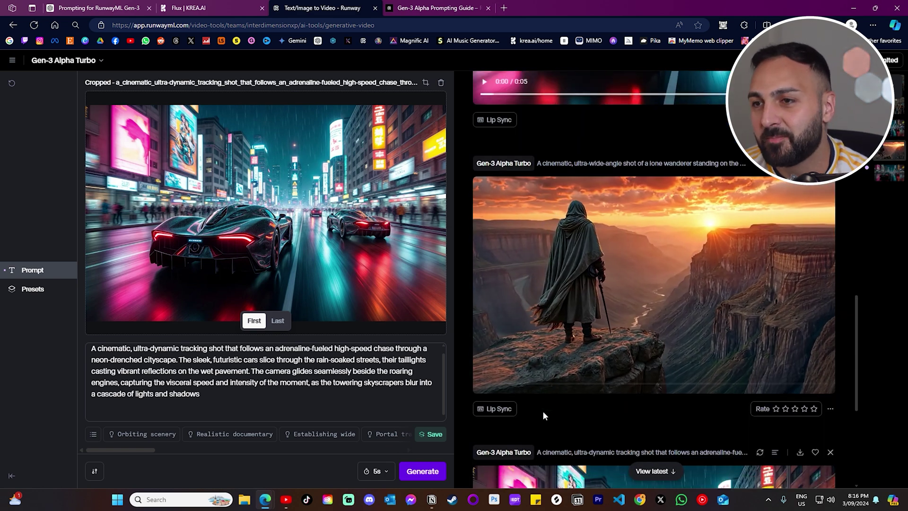